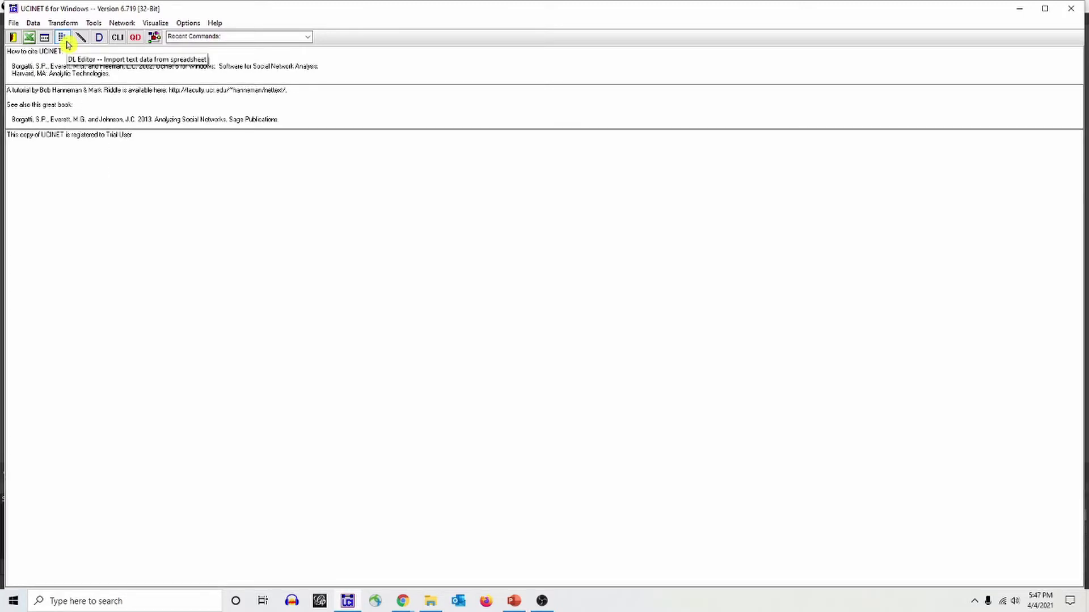
Load SupremeCourt.##h into the DL Editor as a matrix of justices by cases.
{"action": "left_click", "coordinate": [66, 41]}
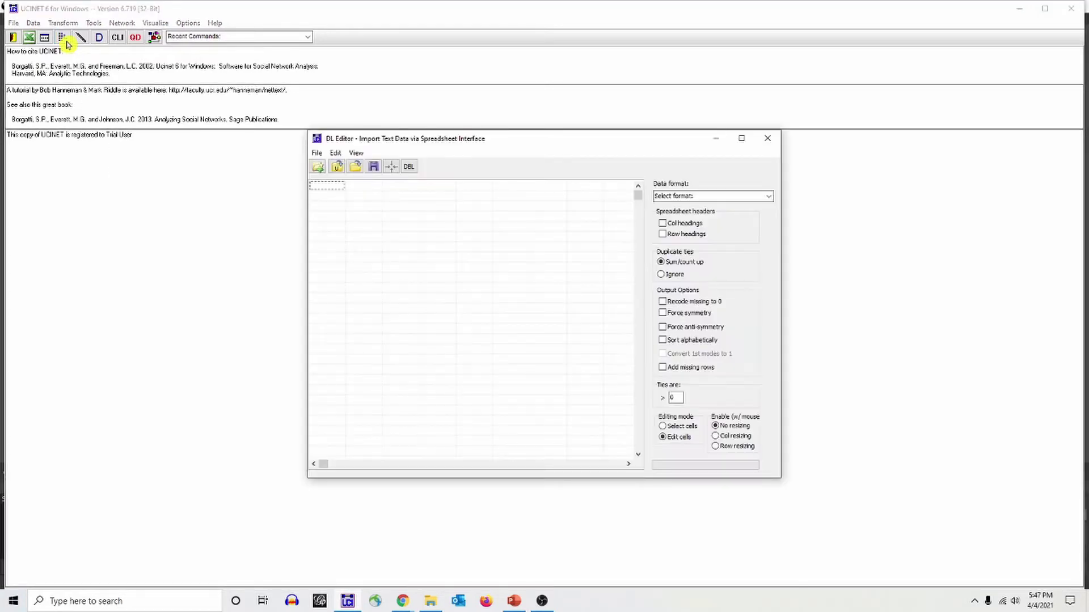
{"action": "left_click", "coordinate": [338, 167]}
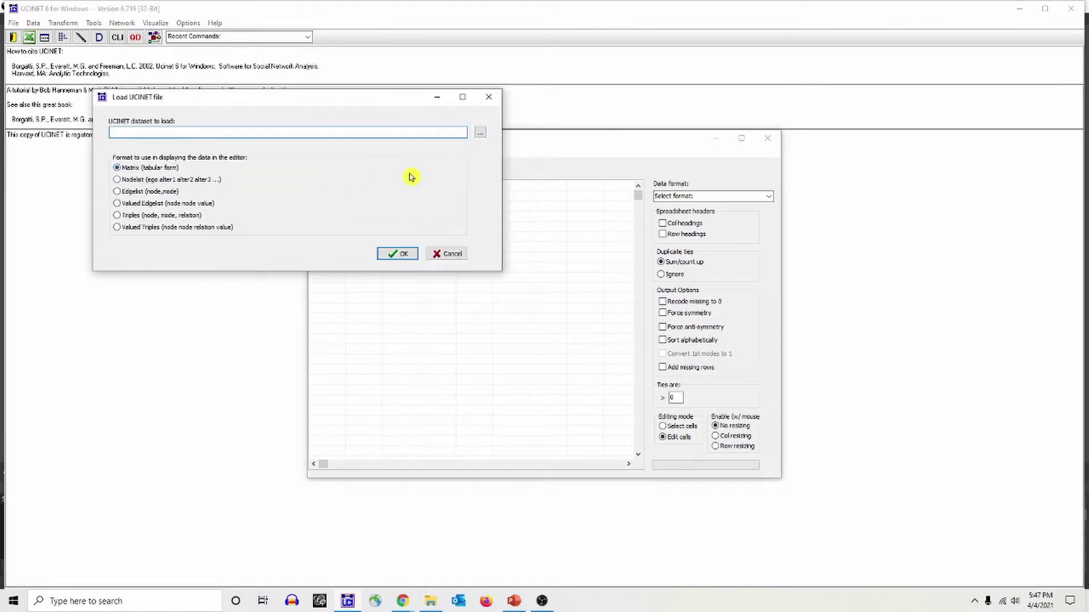
{"action": "left_click", "coordinate": [479, 134]}
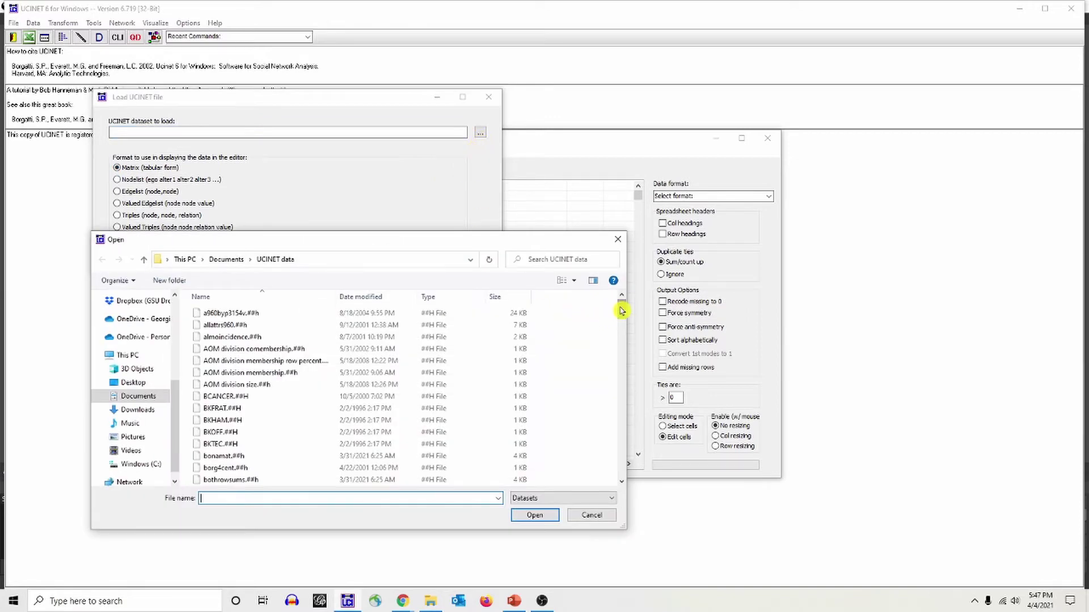
{"action": "left_click_drag", "start_coordinate": [621, 311], "coordinate": [617, 450]}
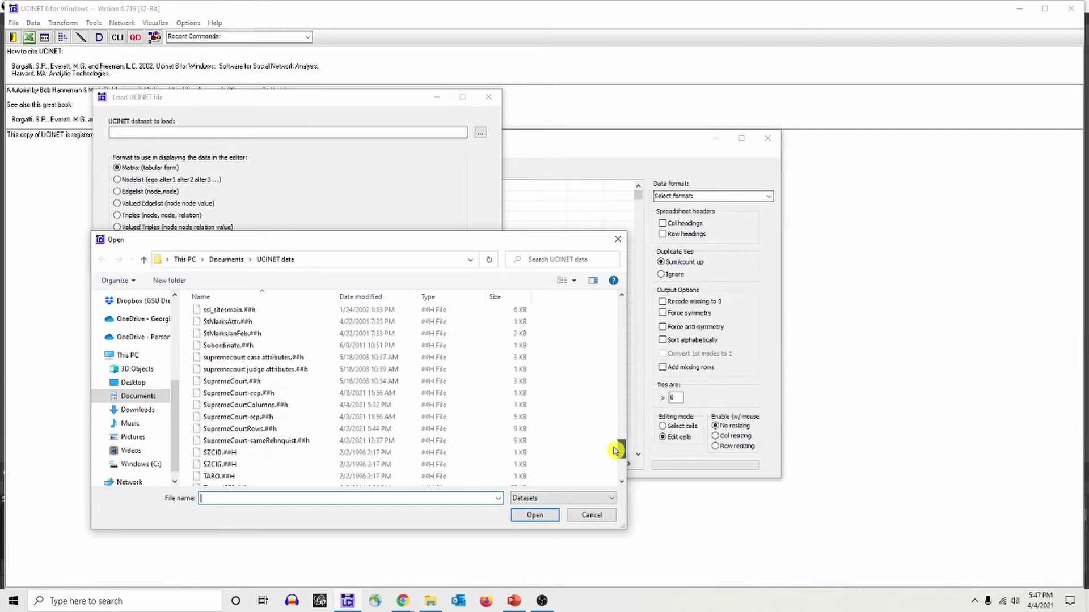
{"action": "left_click", "coordinate": [387, 384]}
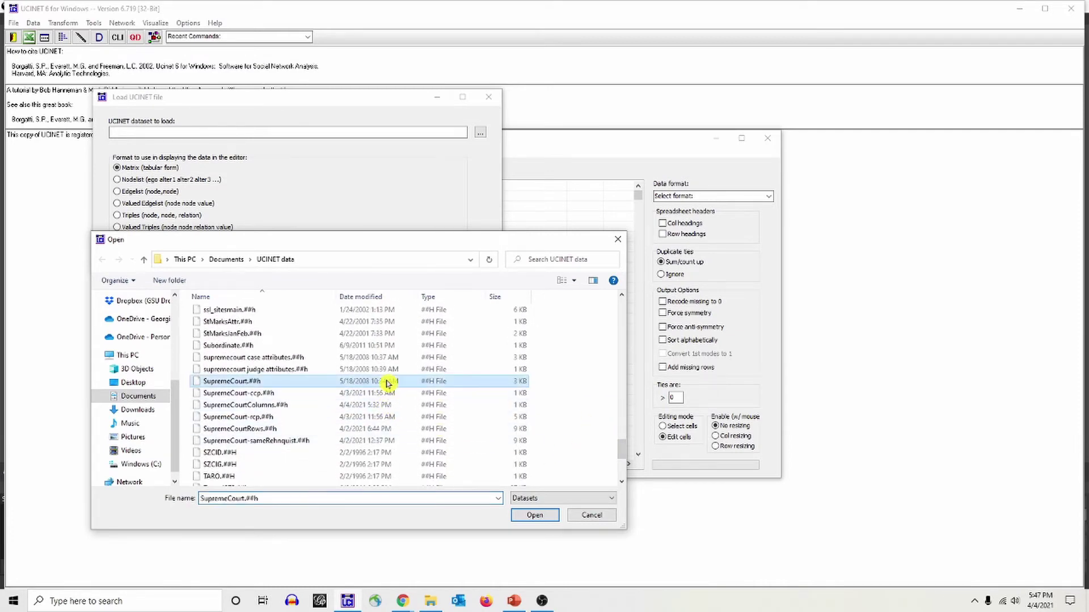
{"action": "left_click", "coordinate": [519, 514]}
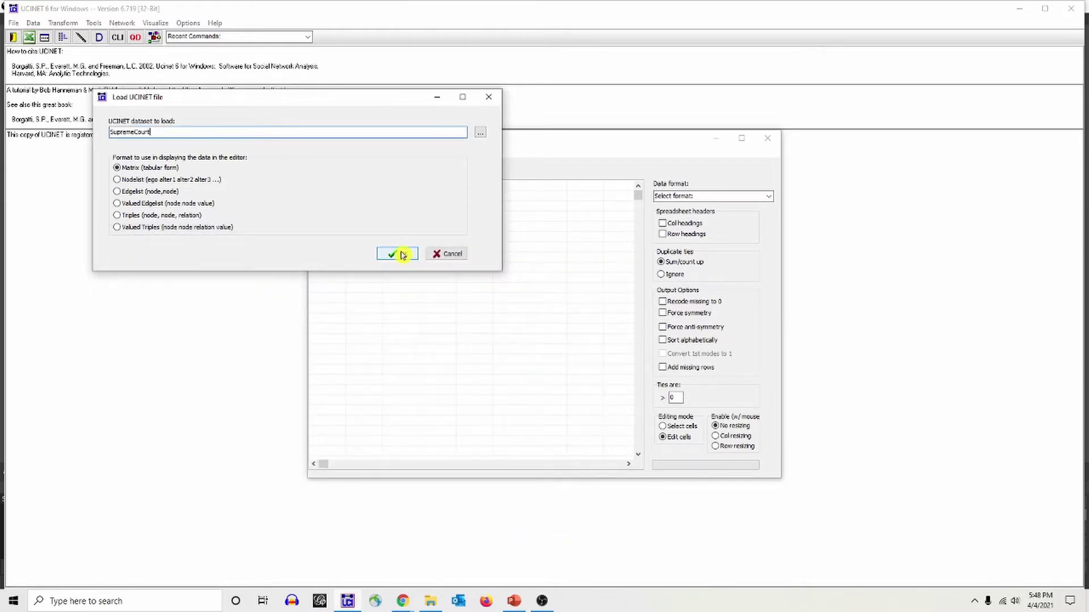
{"action": "left_click", "coordinate": [403, 256]}
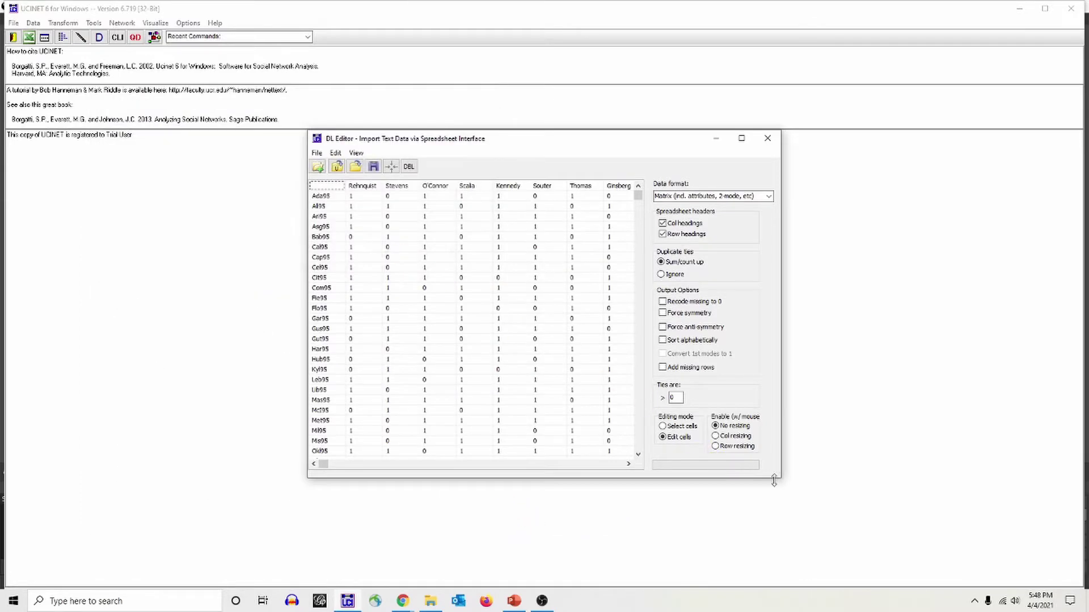
Widen the DL Editor window until all nine justice columns through Breyer show.
{"action": "left_click_drag", "start_coordinate": [781, 479], "coordinate": [886, 490]}
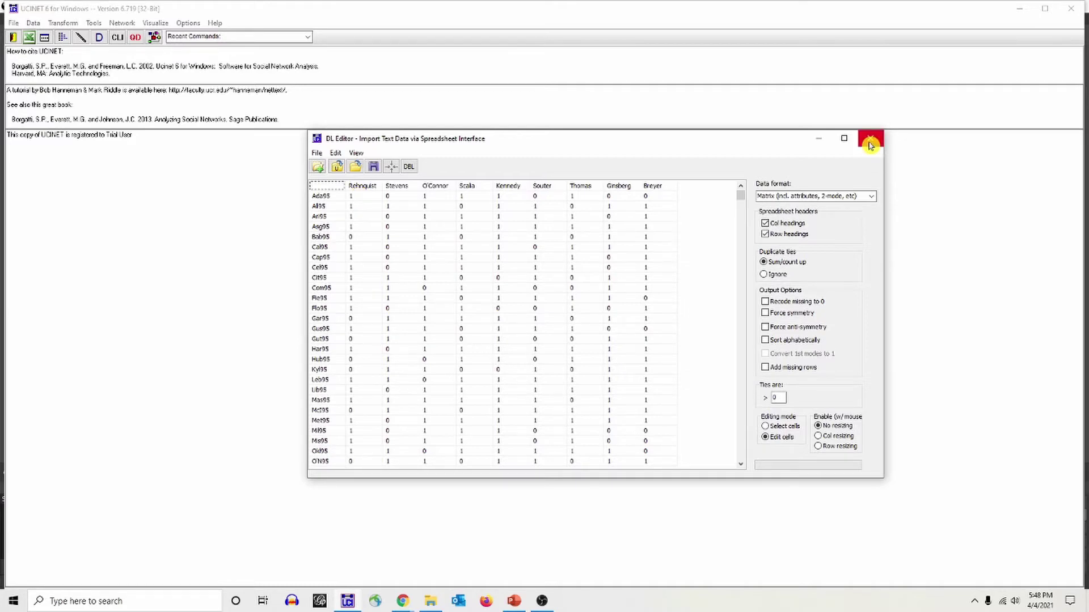
Close the DL Editor and start Affiliations (2-mode to 1-mode) with SupremeCourt as input.
{"action": "left_click", "coordinate": [870, 146]}
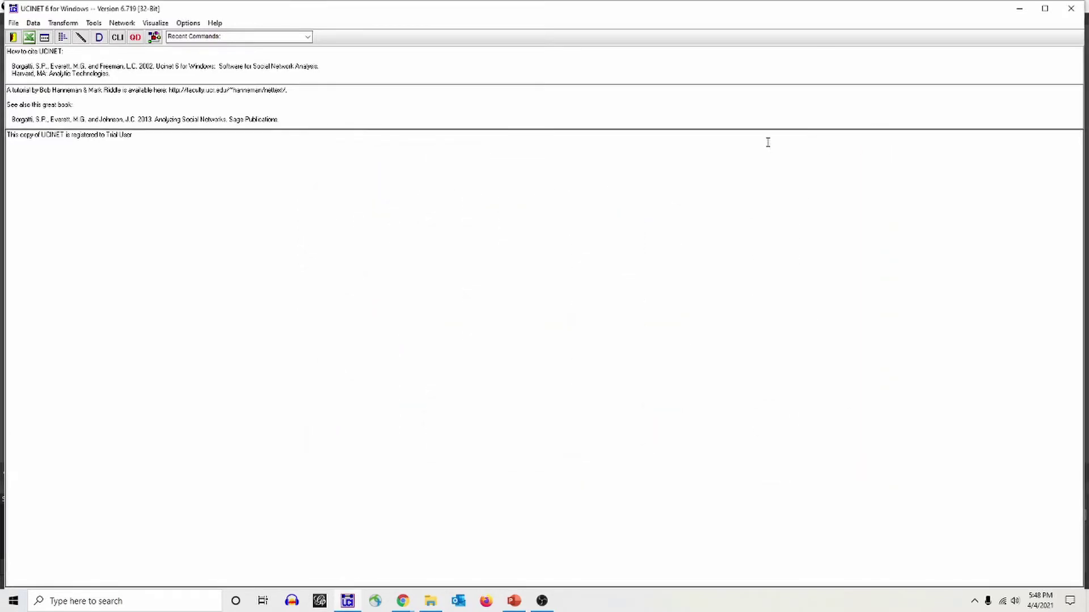
{"action": "left_click", "coordinate": [32, 24]}
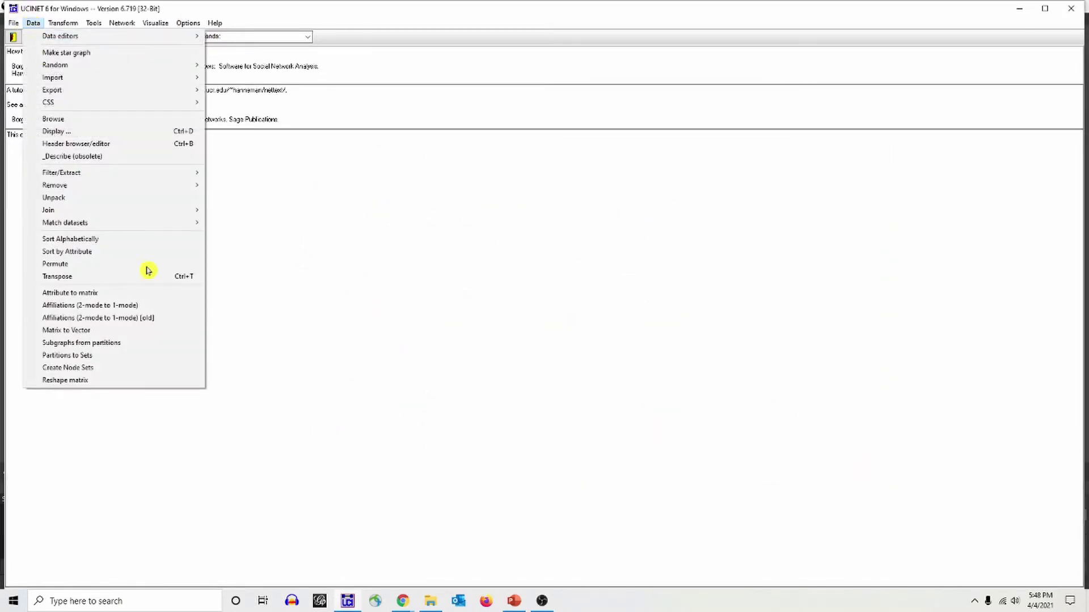
{"action": "left_click", "coordinate": [171, 312]}
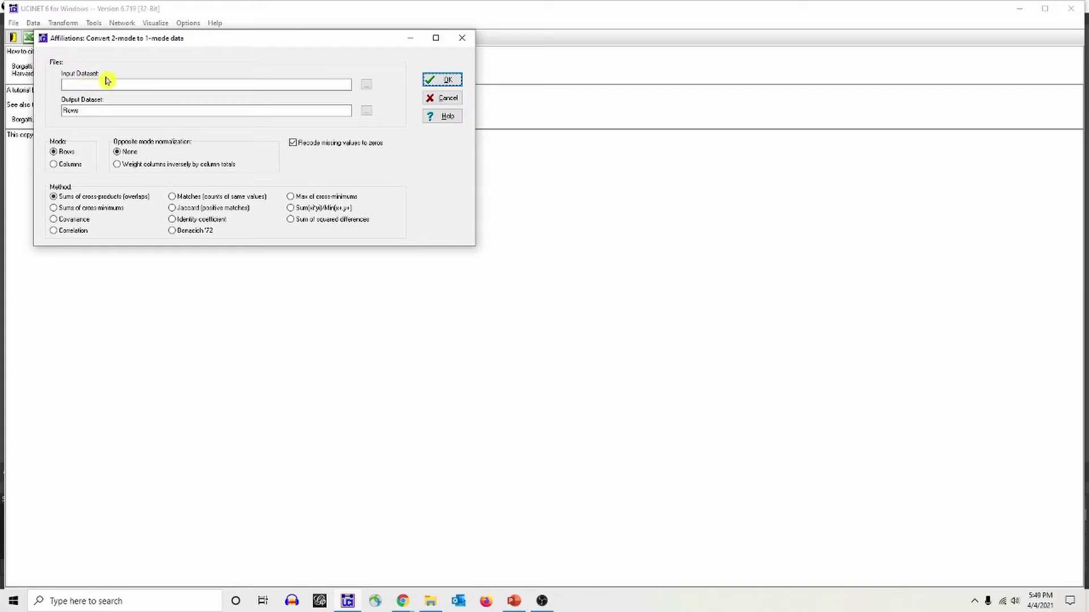
{"action": "left_click", "coordinate": [365, 85]}
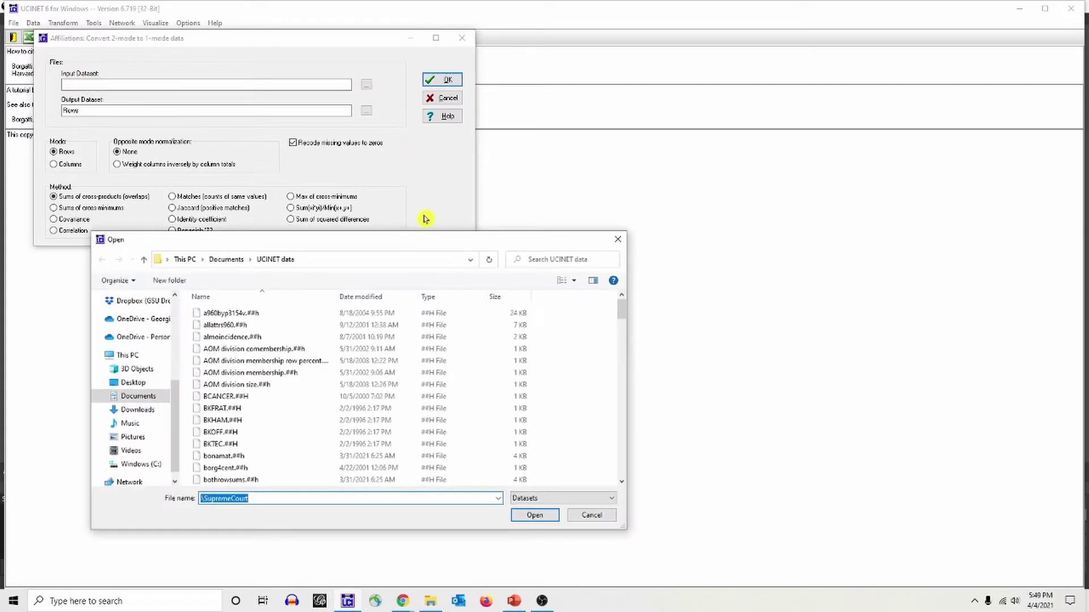
{"action": "left_click_drag", "start_coordinate": [622, 309], "coordinate": [622, 452]}
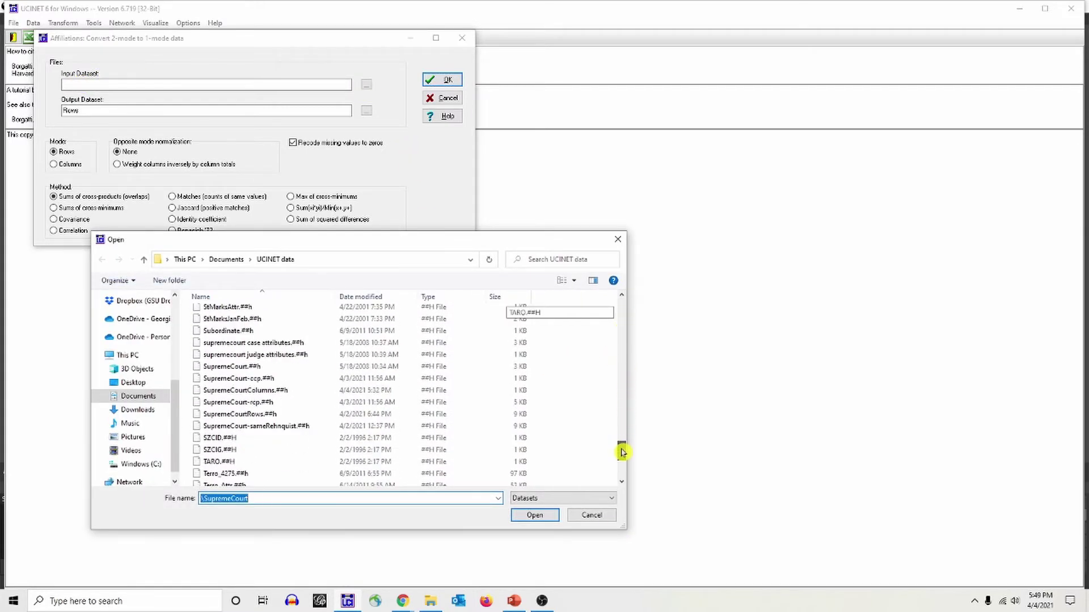
{"action": "left_click", "coordinate": [390, 367]}
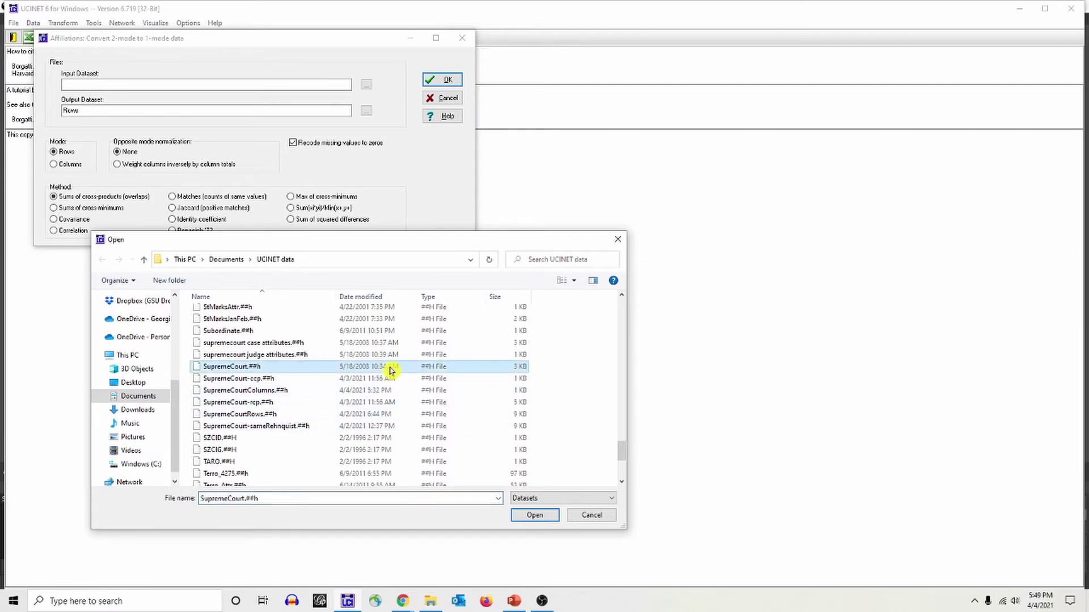
{"action": "left_click", "coordinate": [544, 516]}
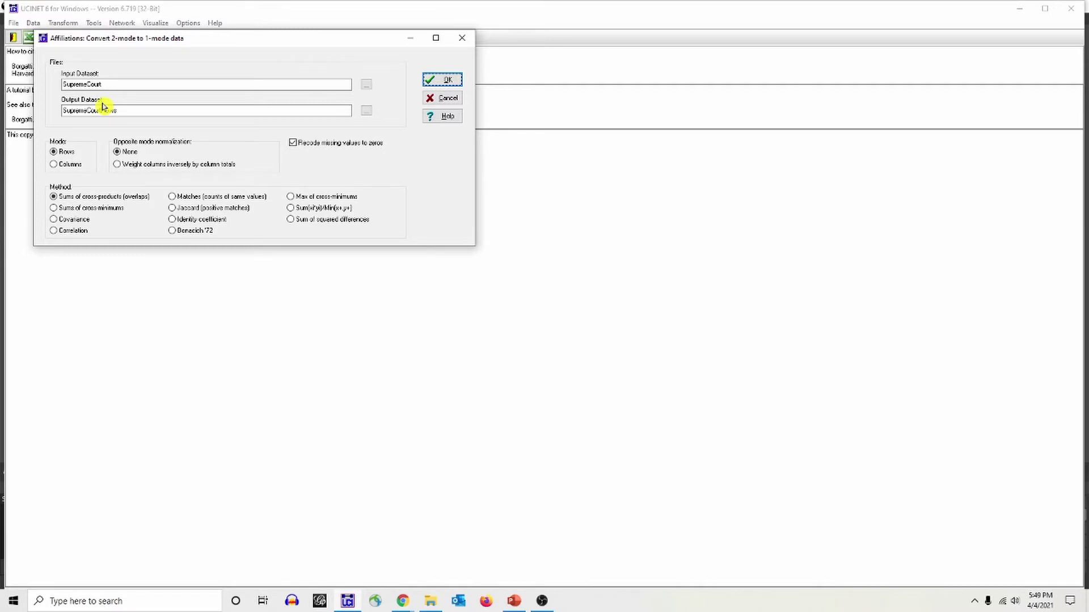
Name the output SupremeCourtColumns and choose Columns mode.
{"action": "left_click", "coordinate": [117, 110]}
{"action": "left_click_drag", "start_coordinate": [118, 110], "coordinate": [102, 110]}
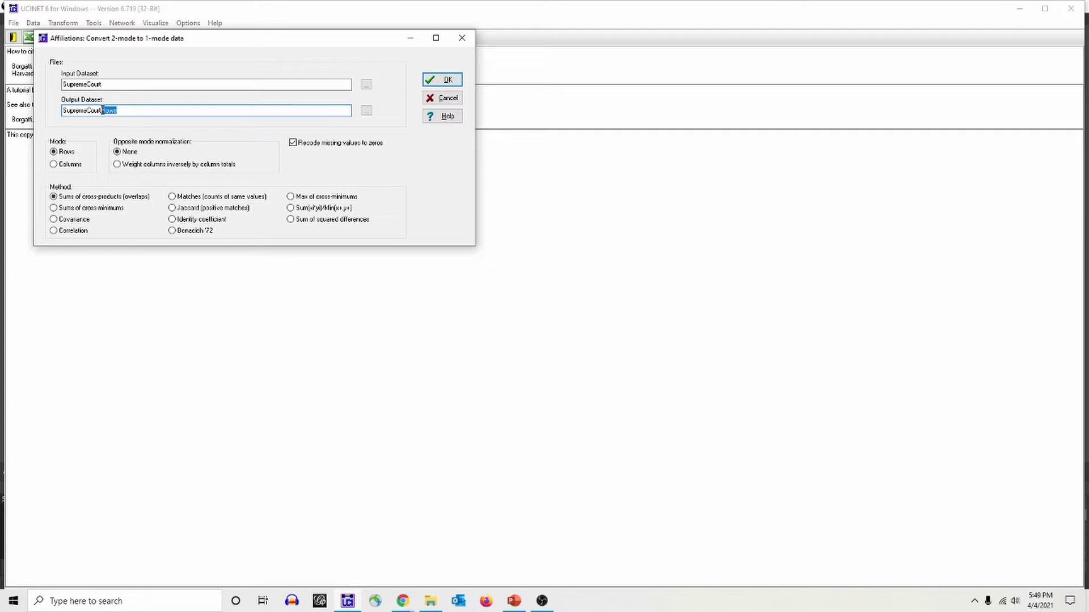
{"action": "left_click", "coordinate": [63, 167]}
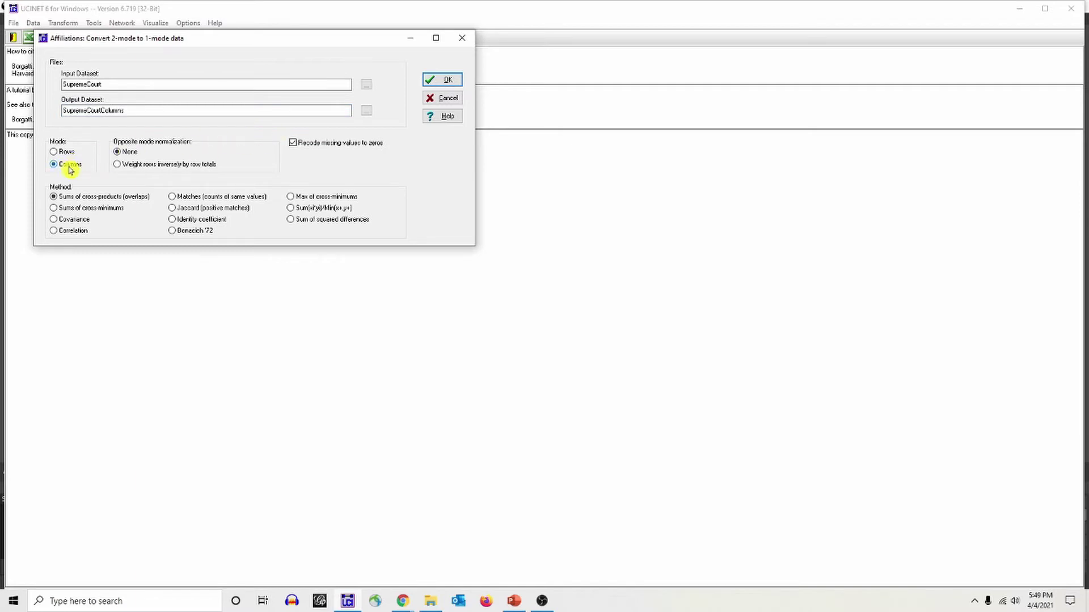
Run the conversion, inspect the 9×9 justice overlap matrix in the maximized log, then close it.
{"action": "left_click", "coordinate": [444, 79]}
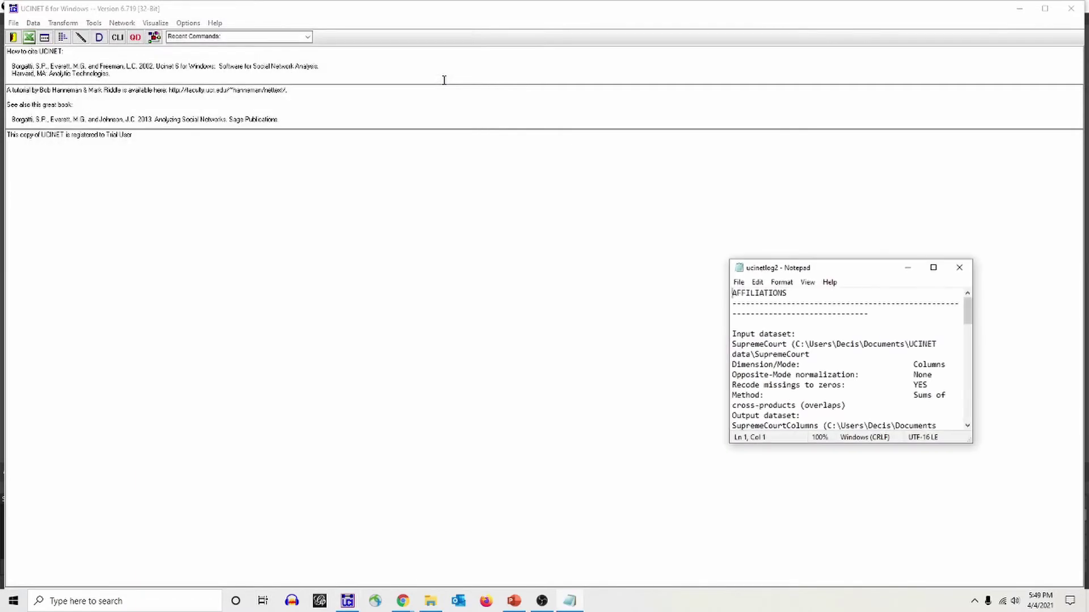
{"action": "left_click", "coordinate": [933, 267]}
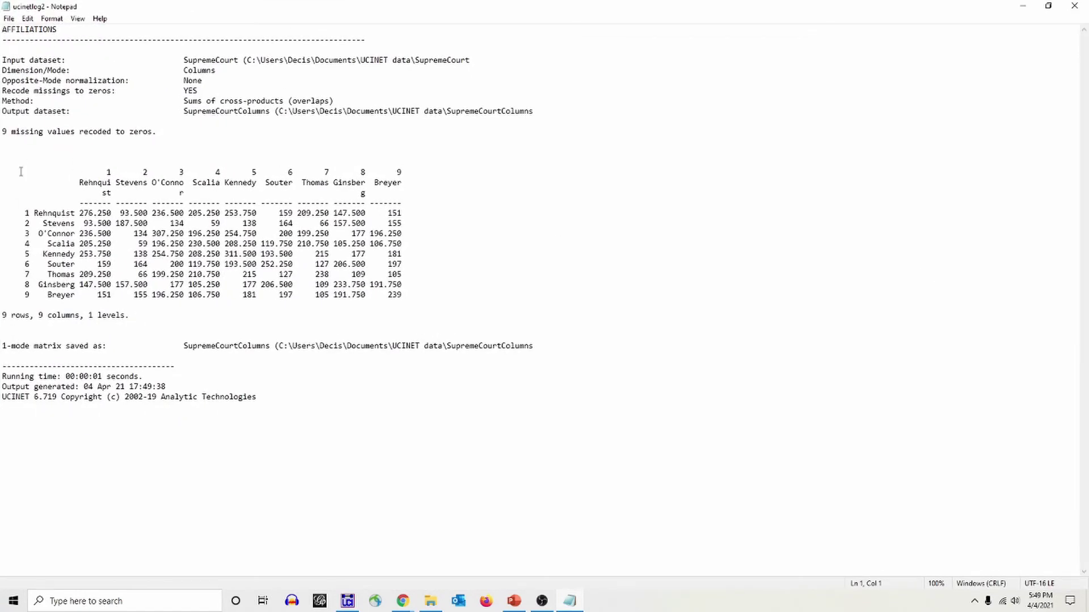
{"action": "left_click_drag", "start_coordinate": [21, 172], "coordinate": [48, 172]}
{"action": "left_click", "coordinate": [82, 214]}
{"action": "left_click_drag", "start_coordinate": [82, 214], "coordinate": [155, 234]}
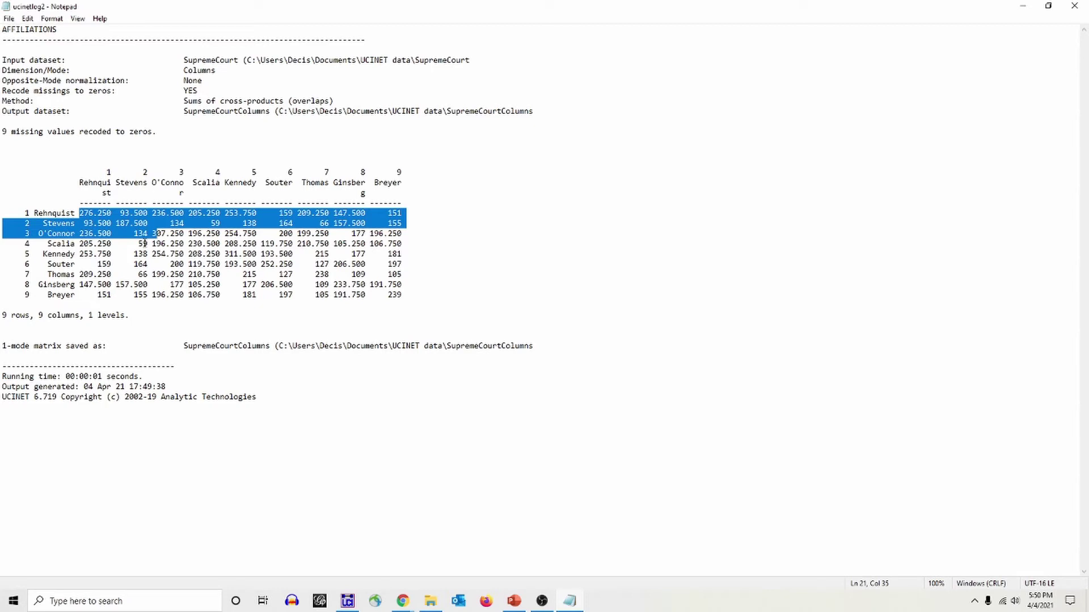
{"action": "key", "text": "alt+F4"}
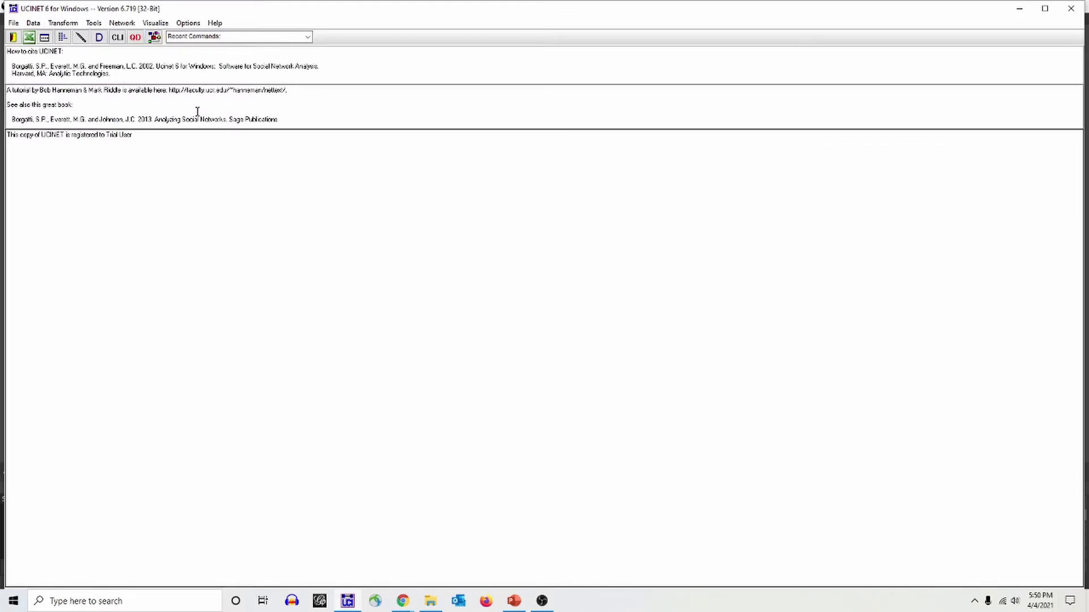
Launch NetDraw and open the SupremeCourtColumns.##h network.
{"action": "left_click", "coordinate": [154, 37]}
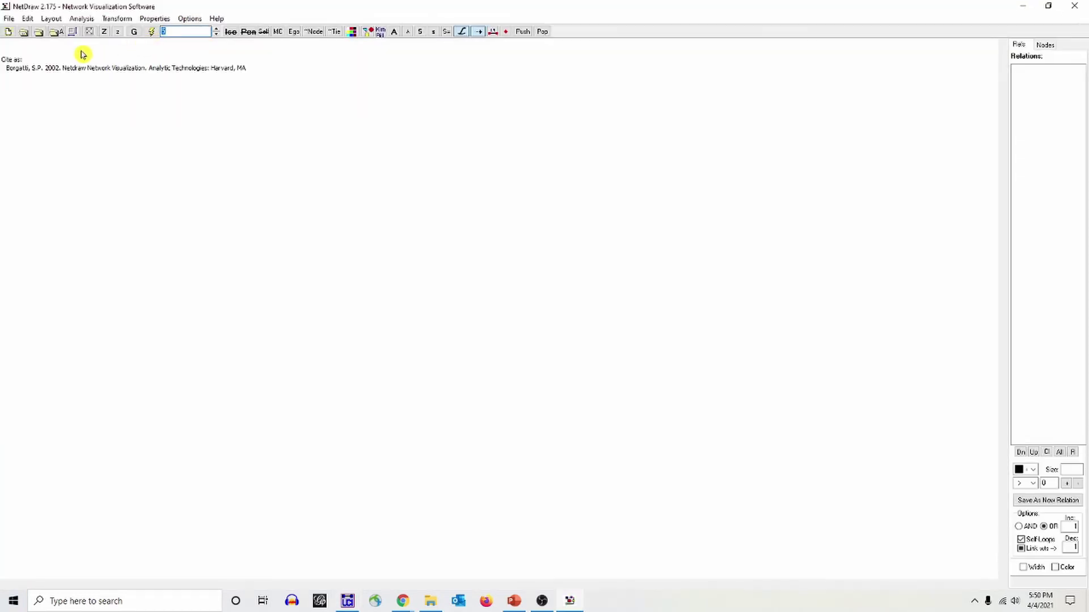
{"action": "left_click", "coordinate": [26, 33]}
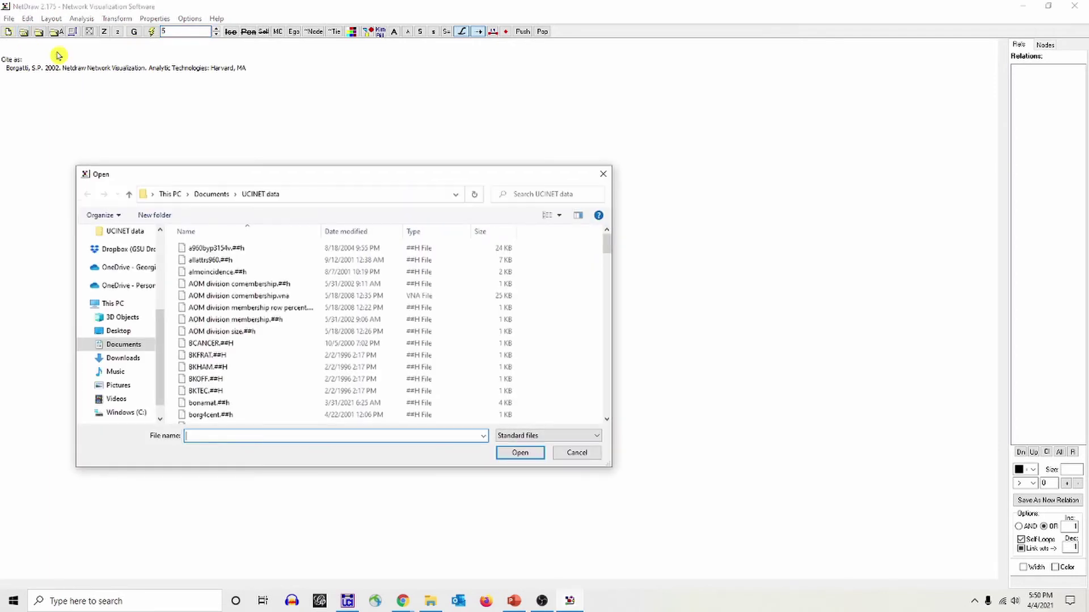
{"action": "left_click_drag", "start_coordinate": [607, 246], "coordinate": [607, 384]}
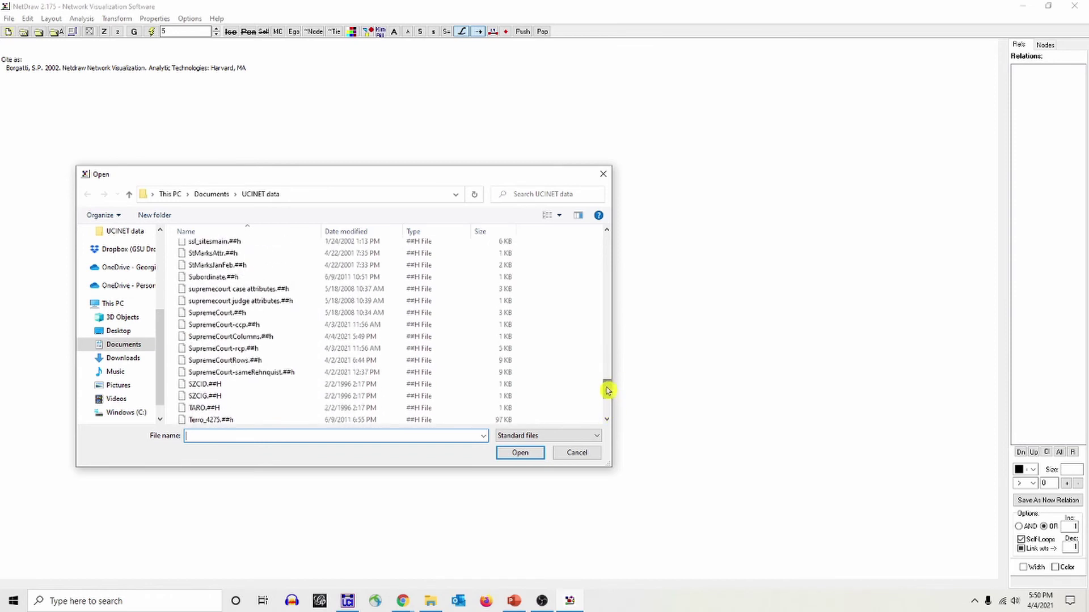
{"action": "left_click", "coordinate": [264, 340]}
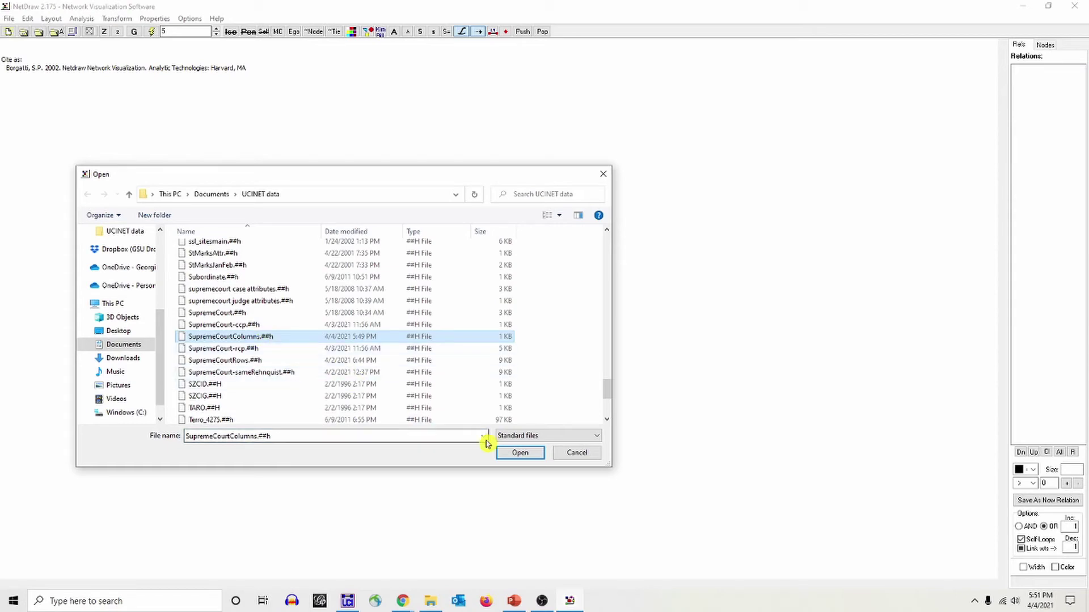
{"action": "left_click", "coordinate": [518, 454]}
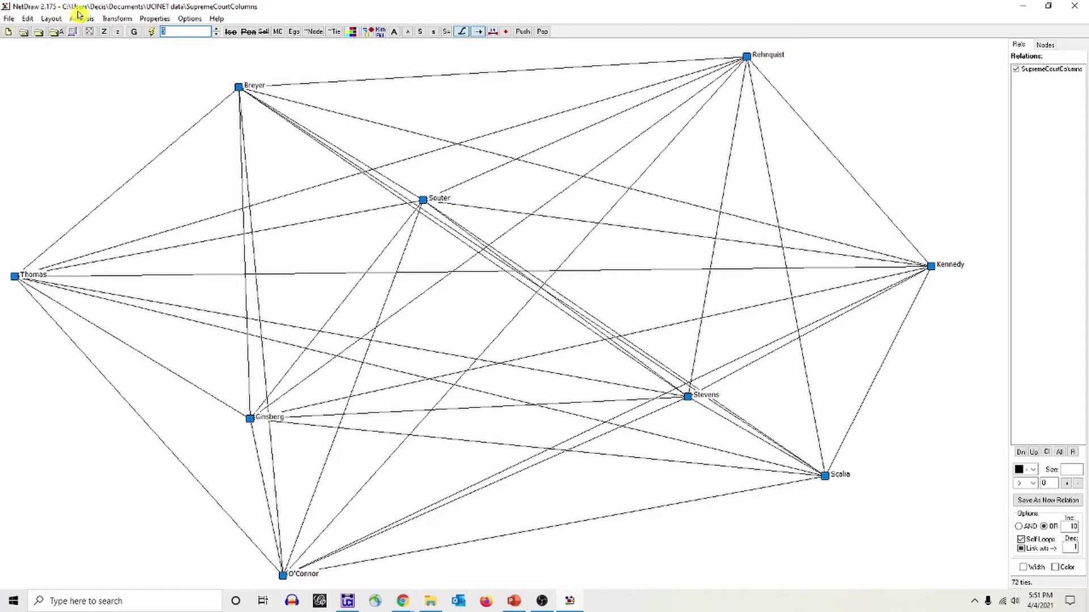
Apply a metric MDS Scaling/Ordination layout treating tie values as similarities.
{"action": "left_click", "coordinate": [51, 18]}
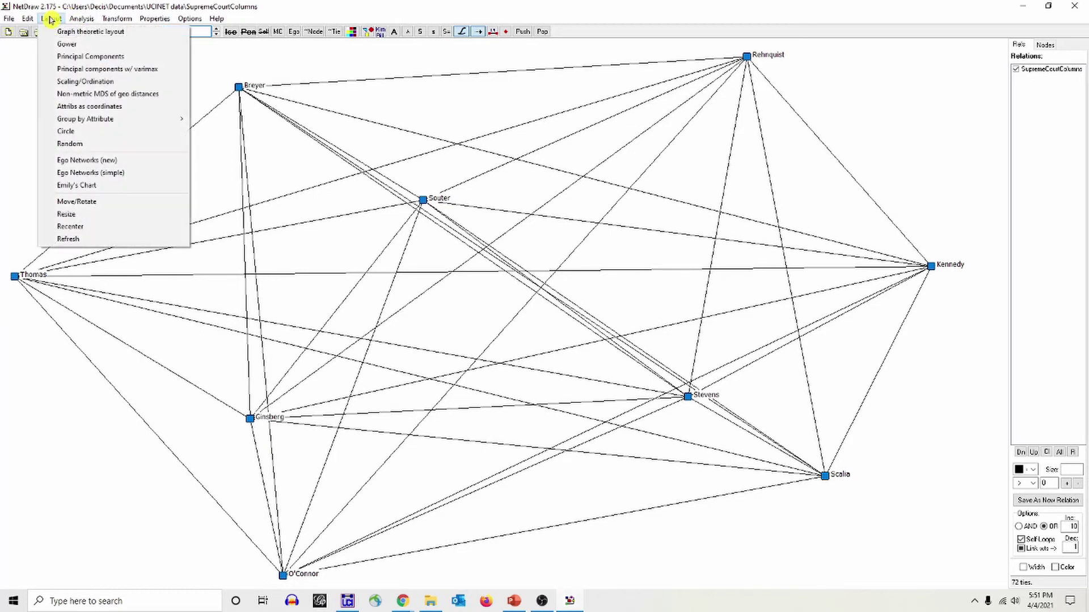
{"action": "left_click", "coordinate": [78, 82]}
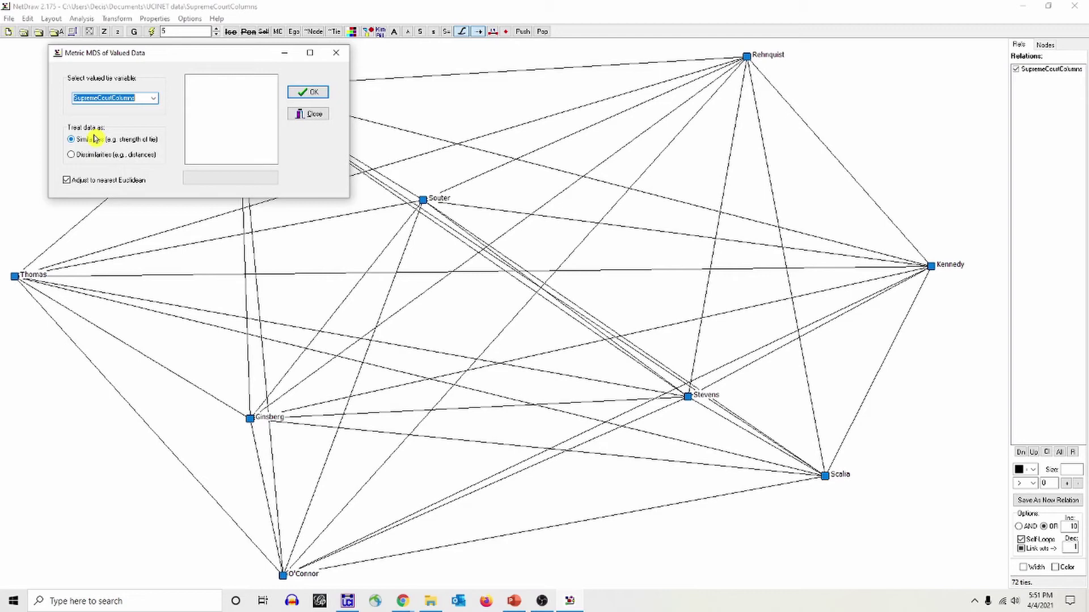
{"action": "left_click", "coordinate": [305, 93]}
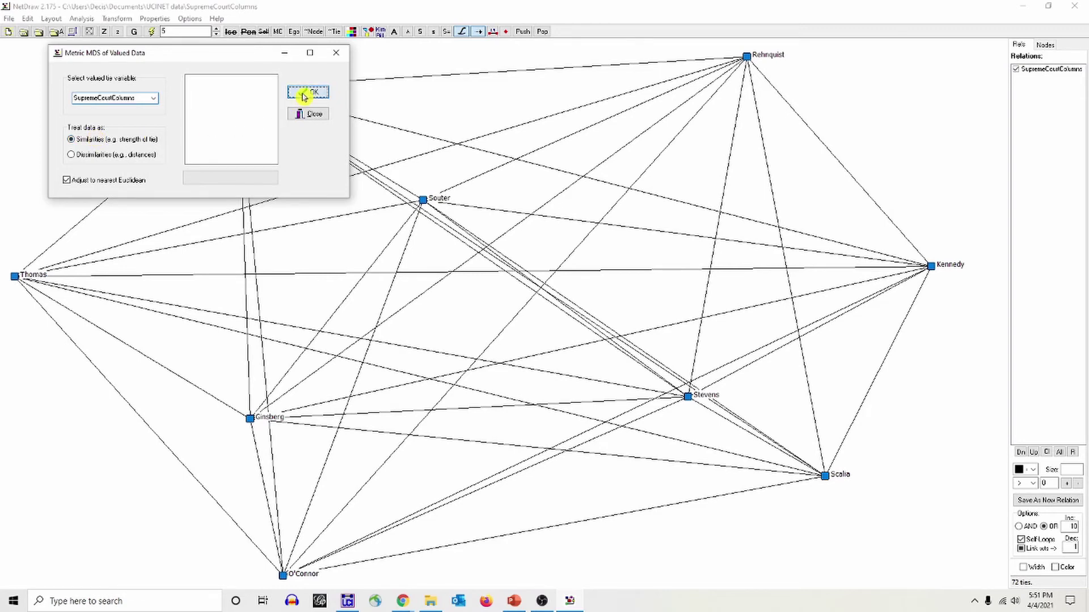
{"action": "left_click", "coordinate": [337, 54]}
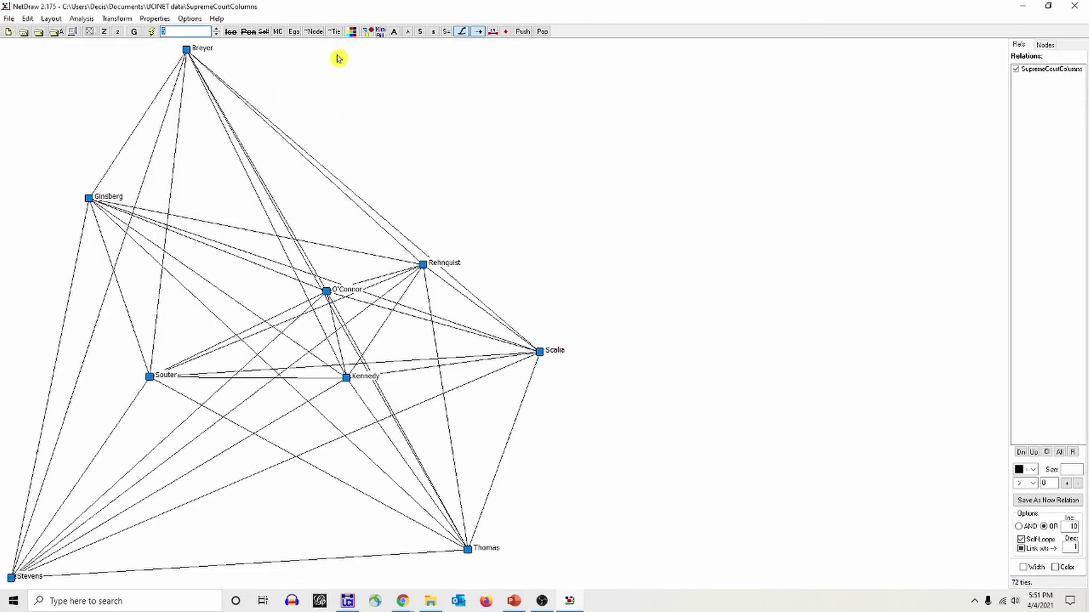
Fit the network to the canvas and enlarge the justices' name labels seven times.
{"action": "left_click", "coordinate": [73, 35]}
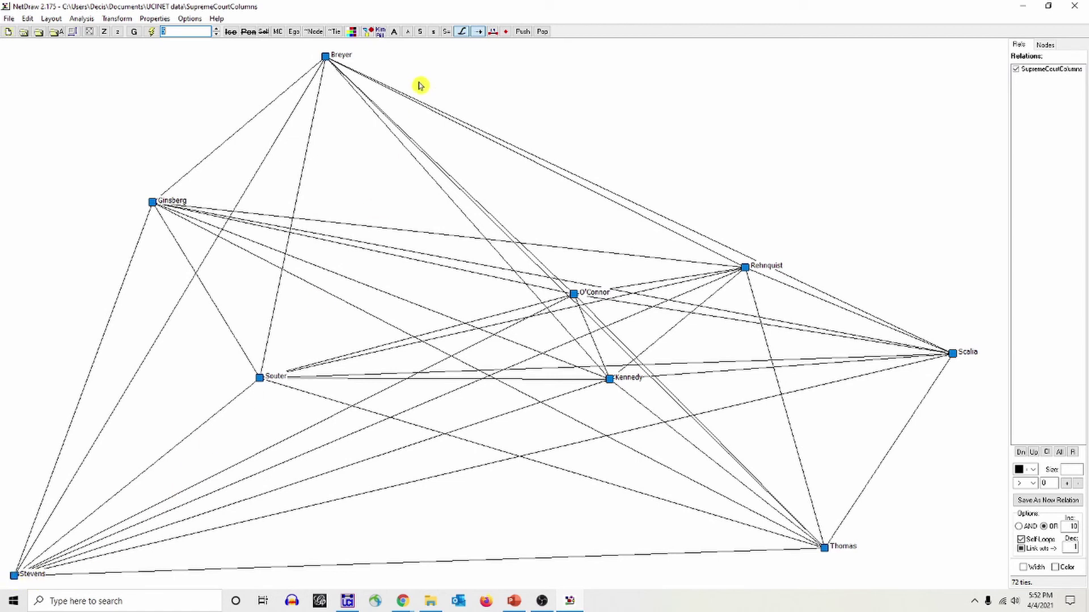
{"action": "left_click", "coordinate": [396, 34]}
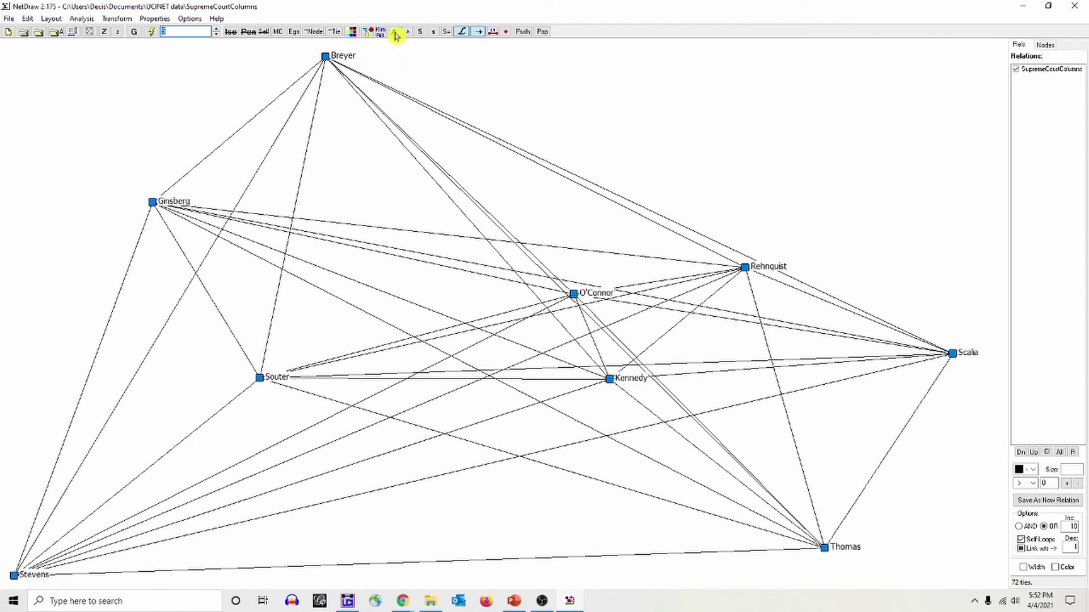
{"action": "left_click", "coordinate": [395, 34]}
{"action": "left_click", "coordinate": [395, 34]}
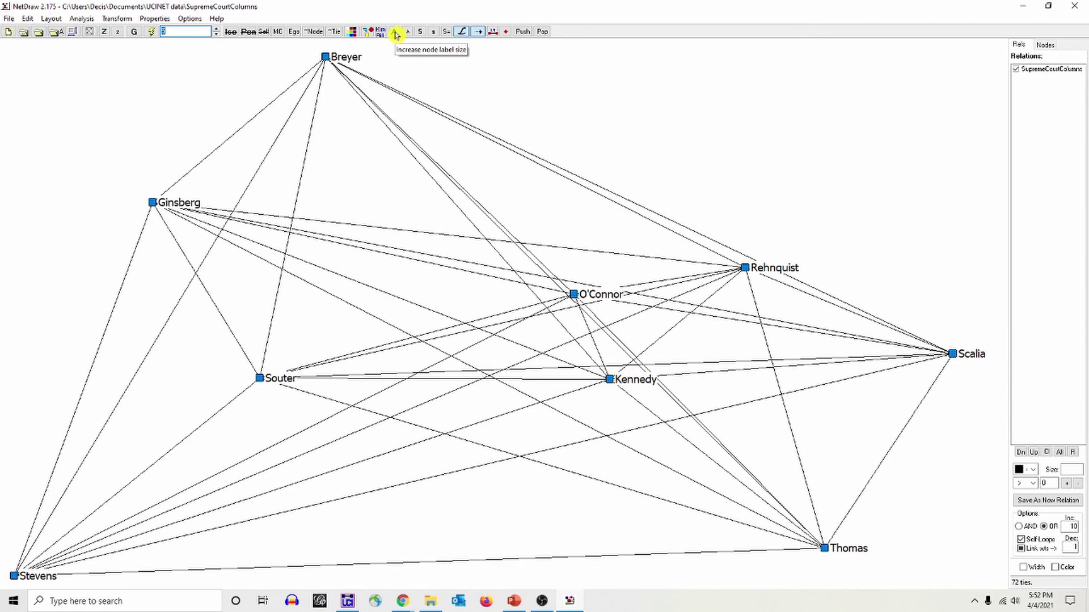
{"action": "left_click", "coordinate": [395, 34]}
{"action": "left_click", "coordinate": [395, 34]}
{"action": "left_click", "coordinate": [395, 34]}
{"action": "left_click", "coordinate": [395, 34]}
{"action": "left_click", "coordinate": [395, 34]}
{"action": "left_click", "coordinate": [395, 34]}
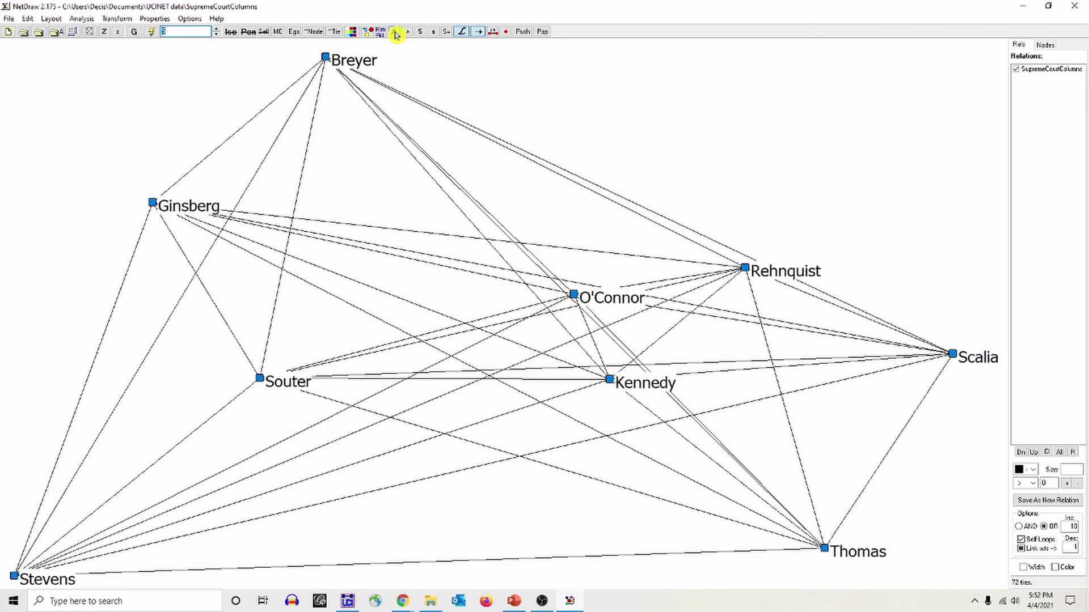
{"action": "left_click", "coordinate": [395, 34]}
{"action": "left_click", "coordinate": [395, 34]}
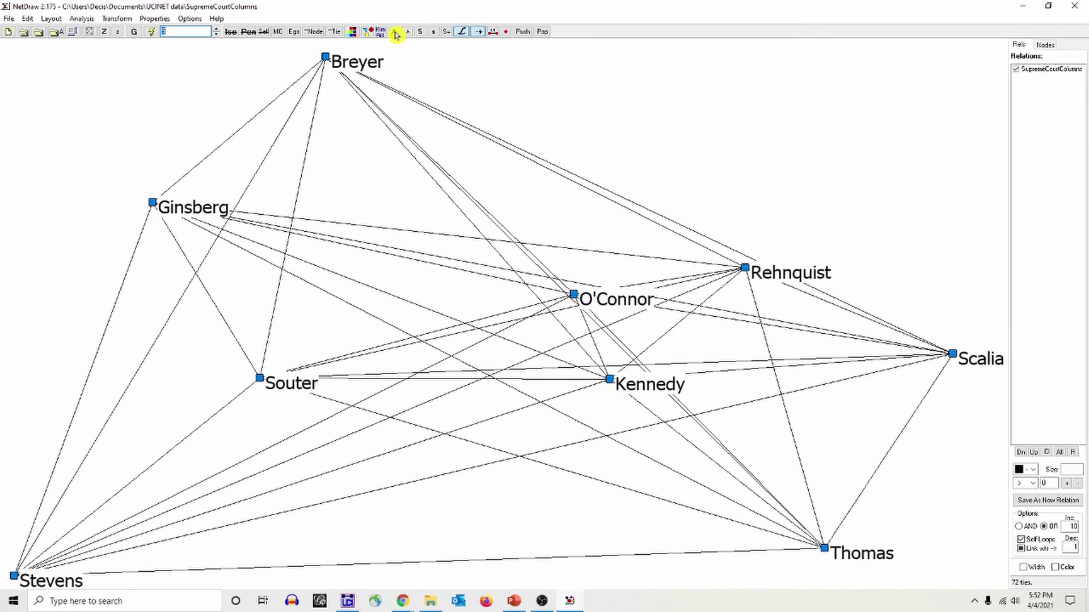
Enlarge the node squares eight times and refit the network to the canvas.
{"action": "left_click", "coordinate": [421, 34]}
{"action": "left_click", "coordinate": [422, 34]}
{"action": "left_click", "coordinate": [422, 34]}
{"action": "left_click", "coordinate": [421, 34]}
{"action": "left_click", "coordinate": [422, 34]}
{"action": "left_click", "coordinate": [422, 34]}
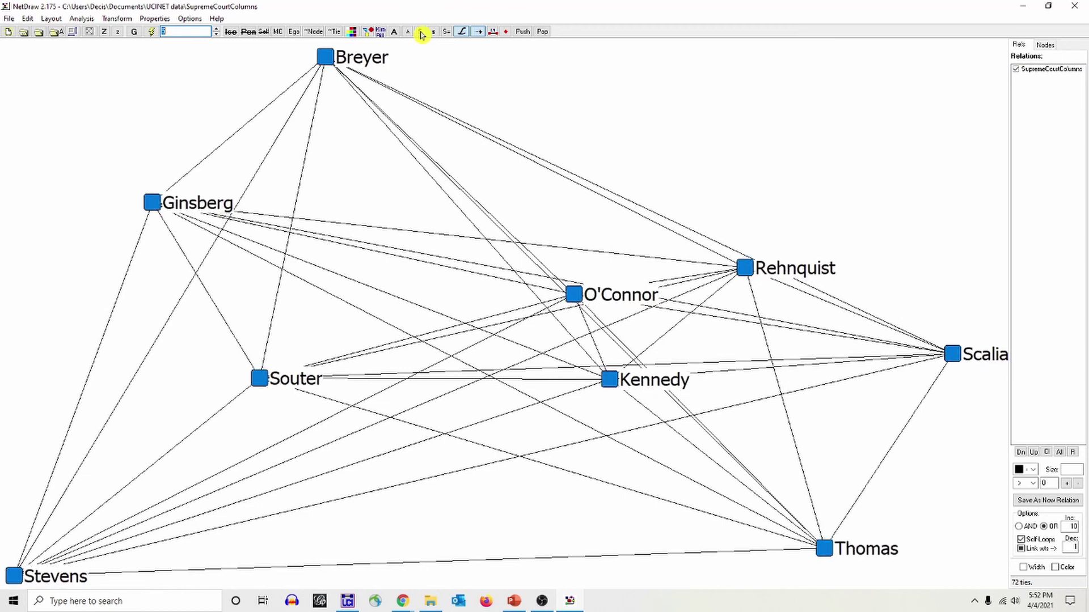
{"action": "left_click", "coordinate": [422, 34]}
{"action": "left_click", "coordinate": [422, 34]}
{"action": "left_click", "coordinate": [422, 34]}
{"action": "left_click", "coordinate": [422, 34]}
{"action": "left_click", "coordinate": [422, 34]}
{"action": "left_click", "coordinate": [422, 34]}
{"action": "left_click", "coordinate": [422, 34]}
{"action": "left_click", "coordinate": [422, 34]}
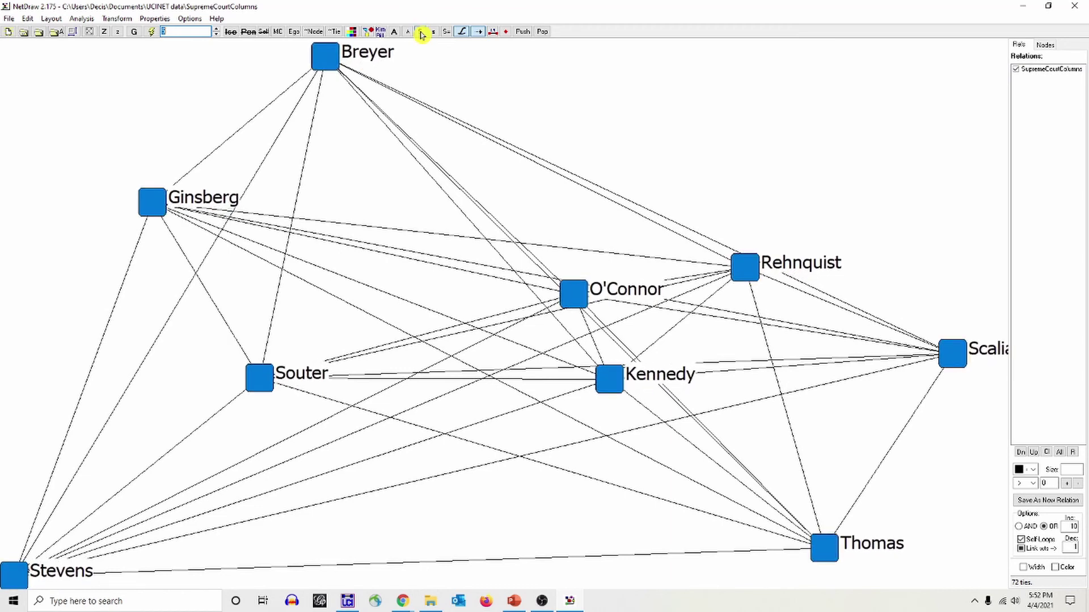
{"action": "left_click", "coordinate": [422, 34]}
{"action": "left_click", "coordinate": [72, 32]}
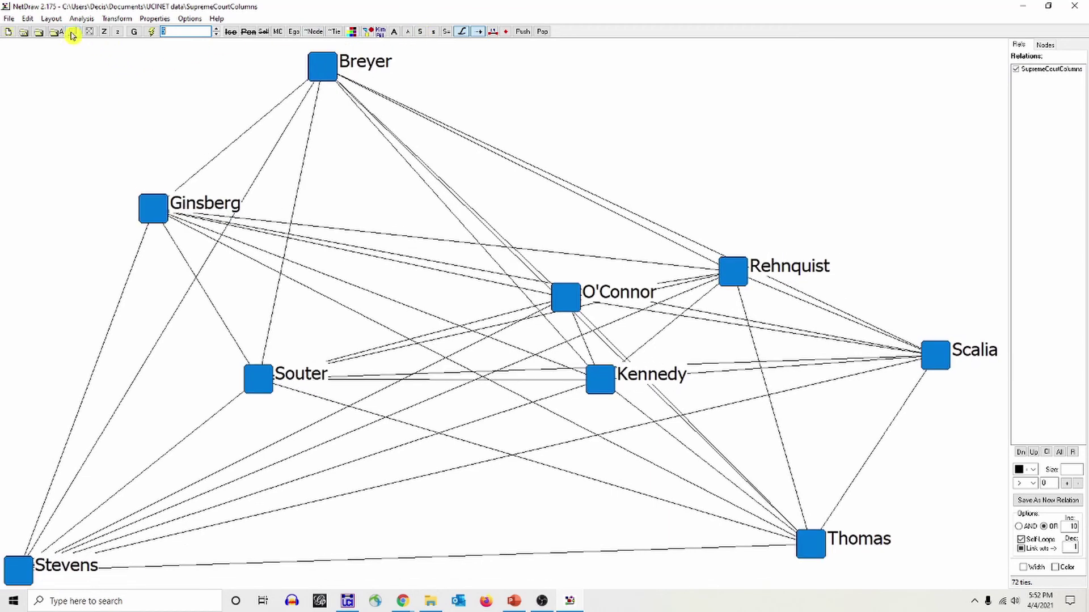
Scale line widths 1–7 by SupremeCourtColumns tie strength and nudge Stevens off the corner.
{"action": "left_click", "coordinate": [155, 20]}
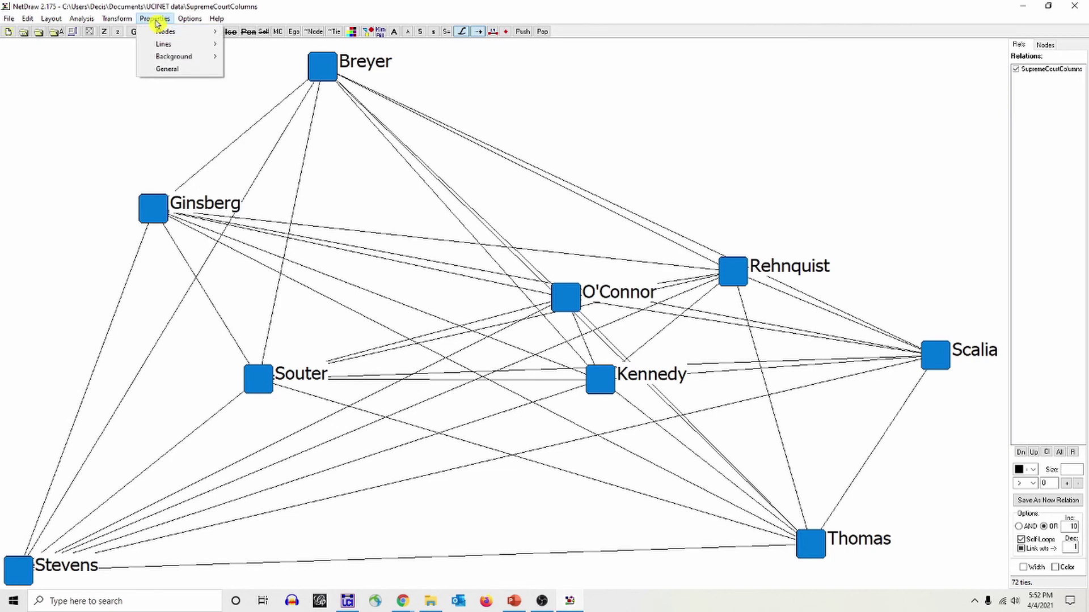
{"action": "mouse_move", "coordinate": [163, 44]}
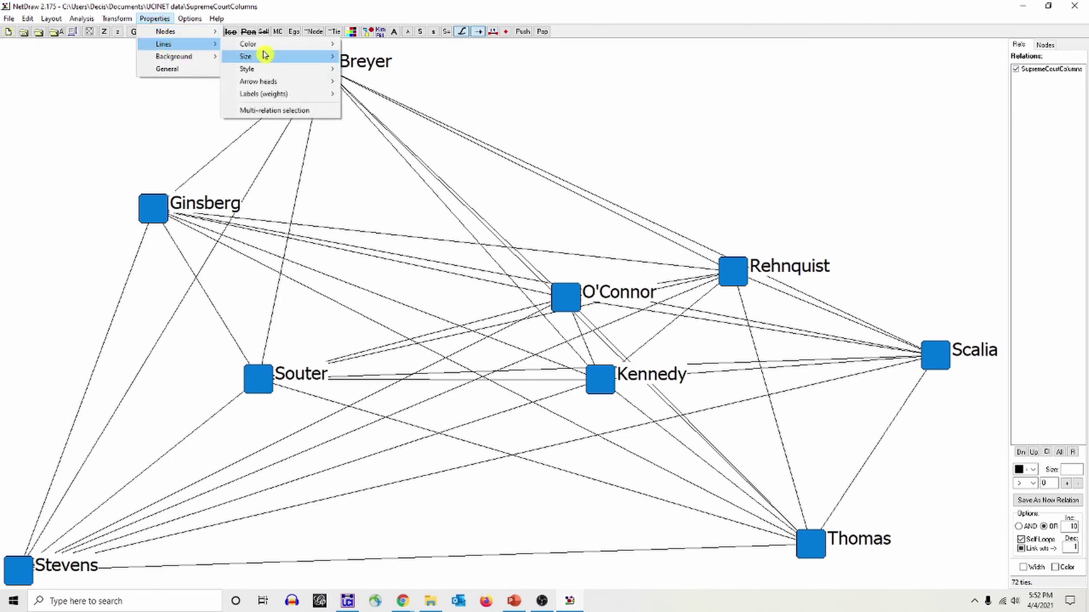
{"action": "mouse_move", "coordinate": [270, 58]}
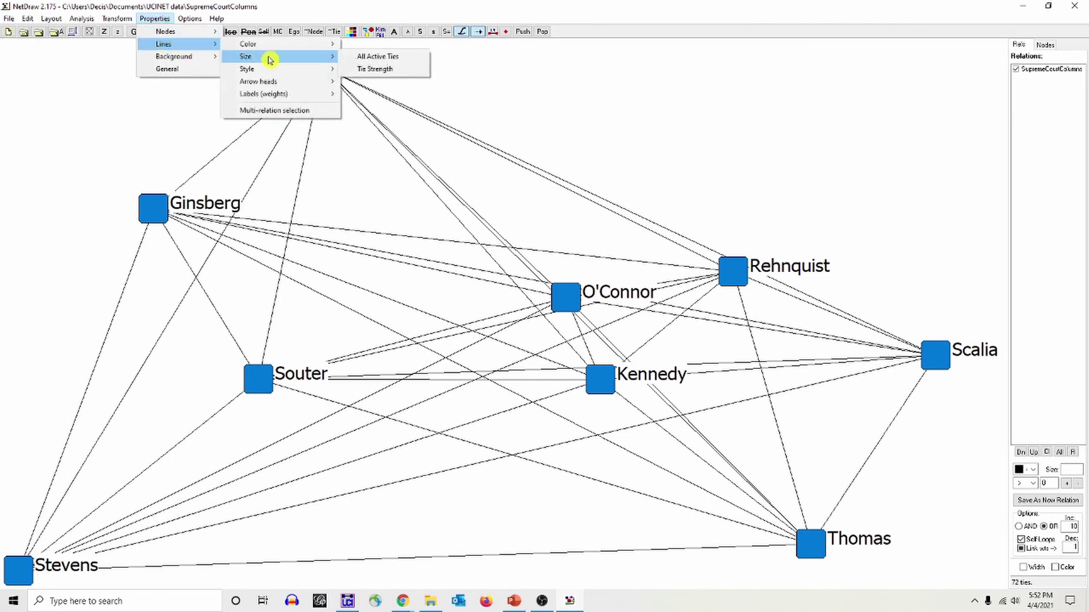
{"action": "left_click", "coordinate": [406, 70]}
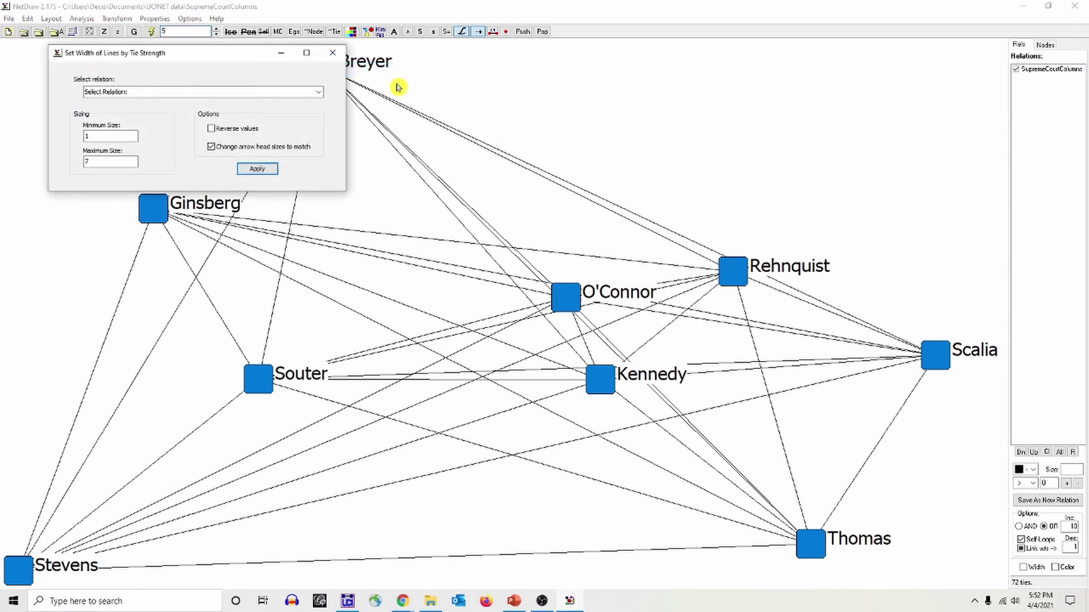
{"action": "left_click", "coordinate": [320, 93]}
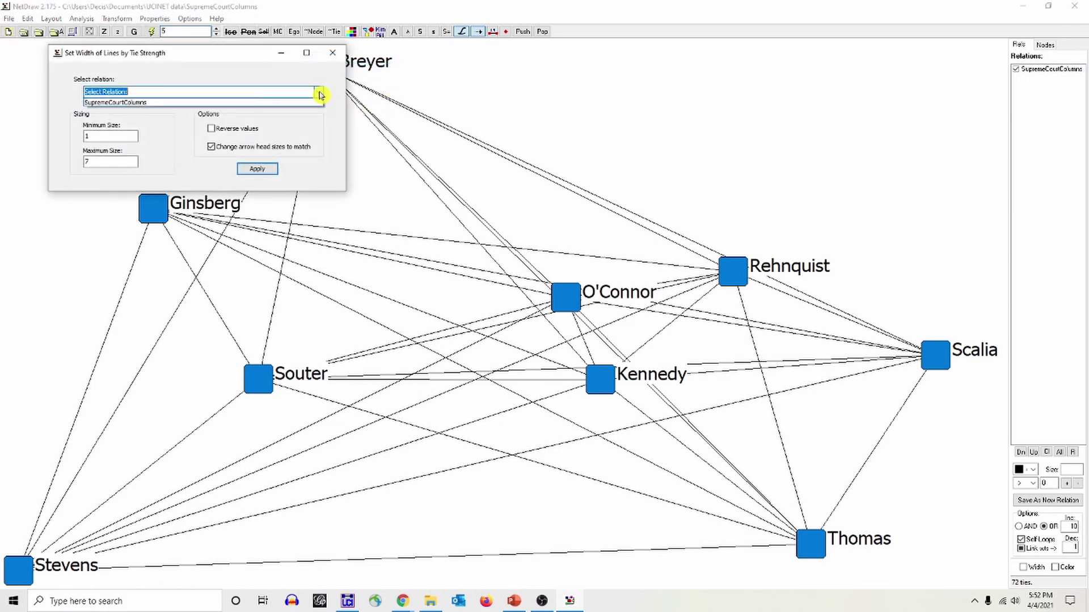
{"action": "left_click", "coordinate": [112, 103]}
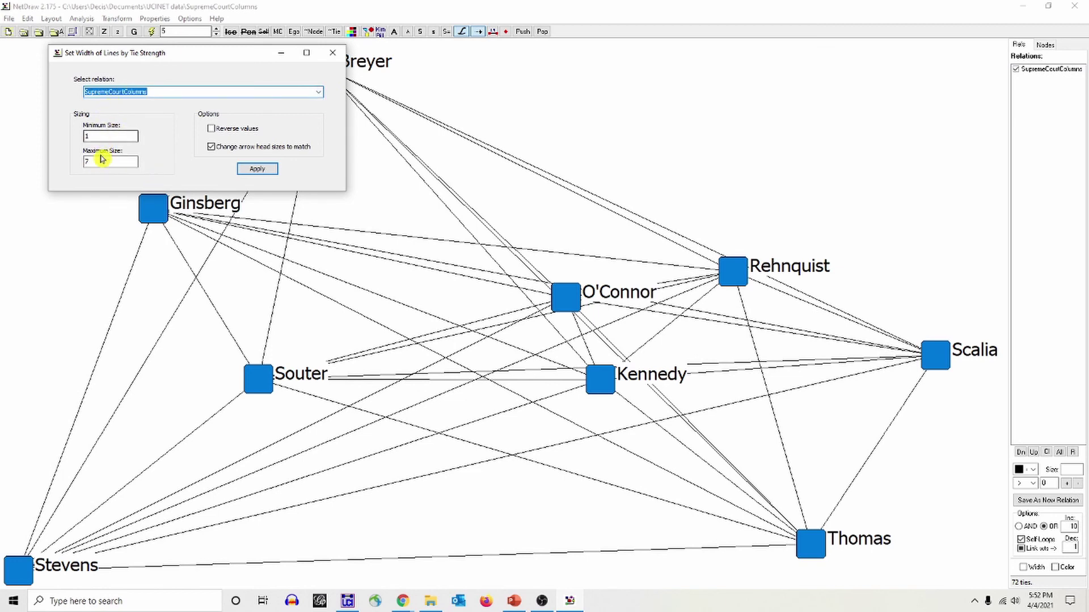
{"action": "left_click", "coordinate": [255, 171]}
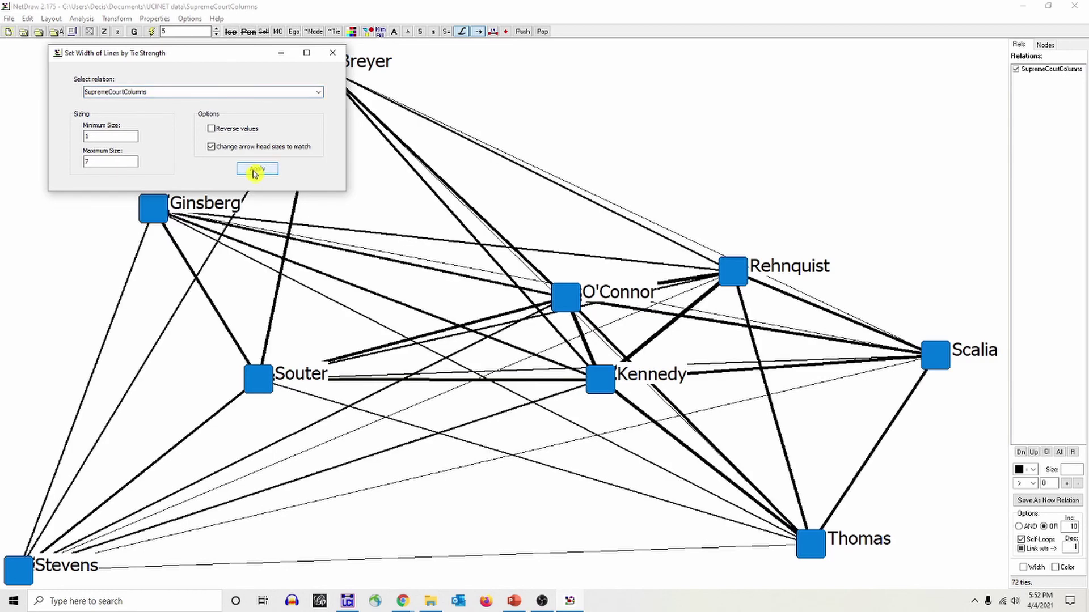
{"action": "left_click", "coordinate": [332, 53]}
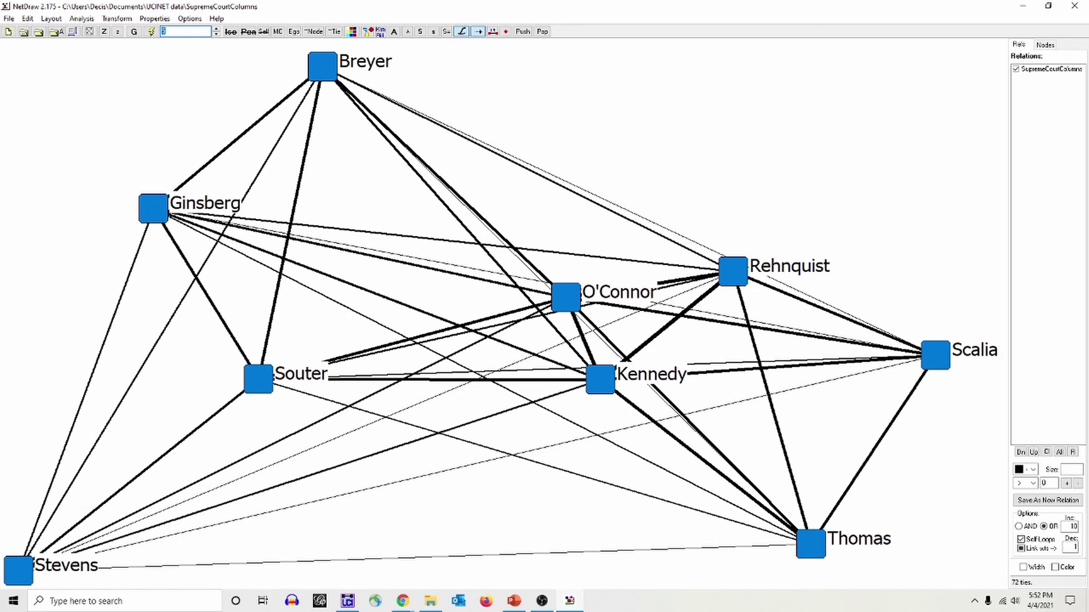
{"action": "left_click_drag", "start_coordinate": [17, 573], "coordinate": [51, 558]}
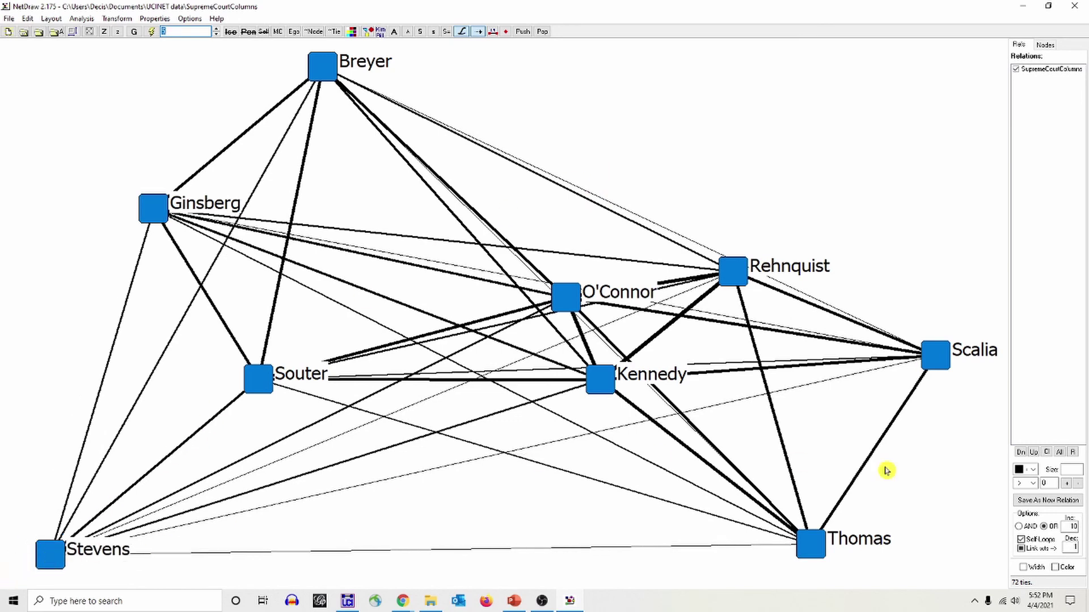